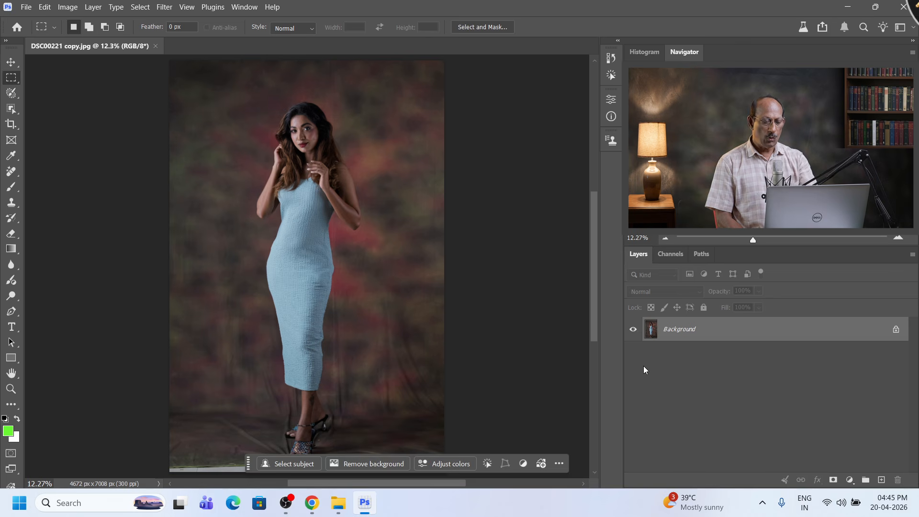
- Select the entire photo and start a Generative Fill on it
key(ctrl+a)
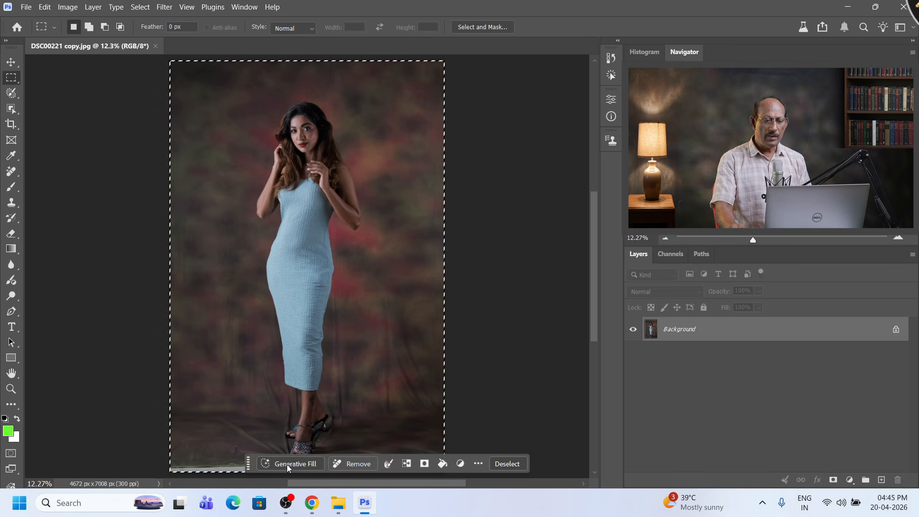
click(303, 462)
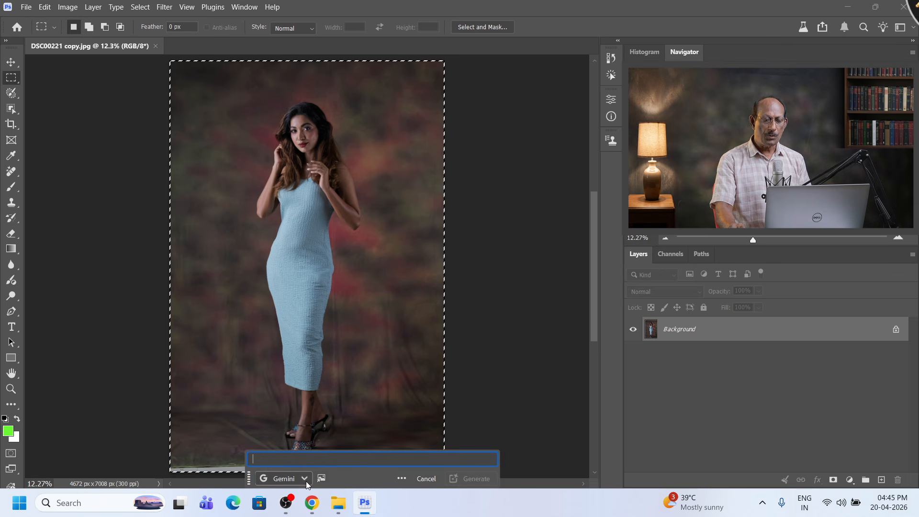
- Examine the Adobe and Partner model lists available for the Generative Fill
click(305, 479)
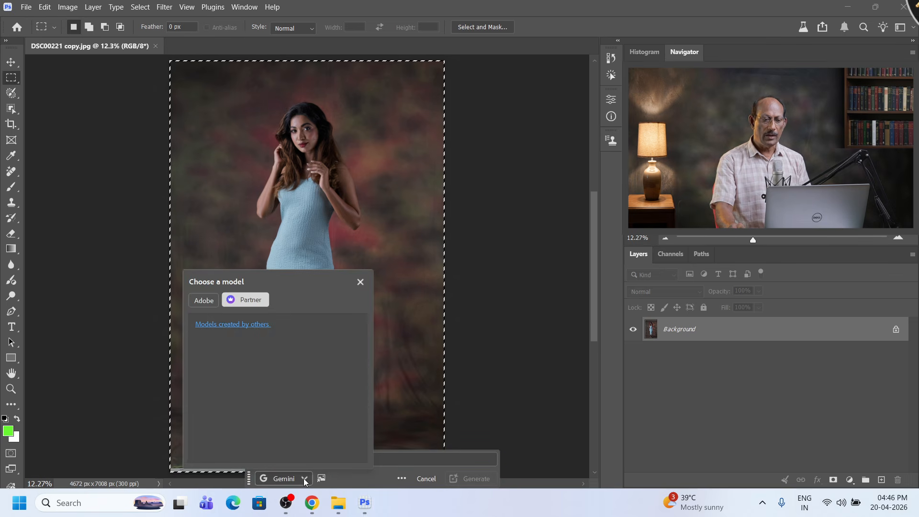
click(204, 300)
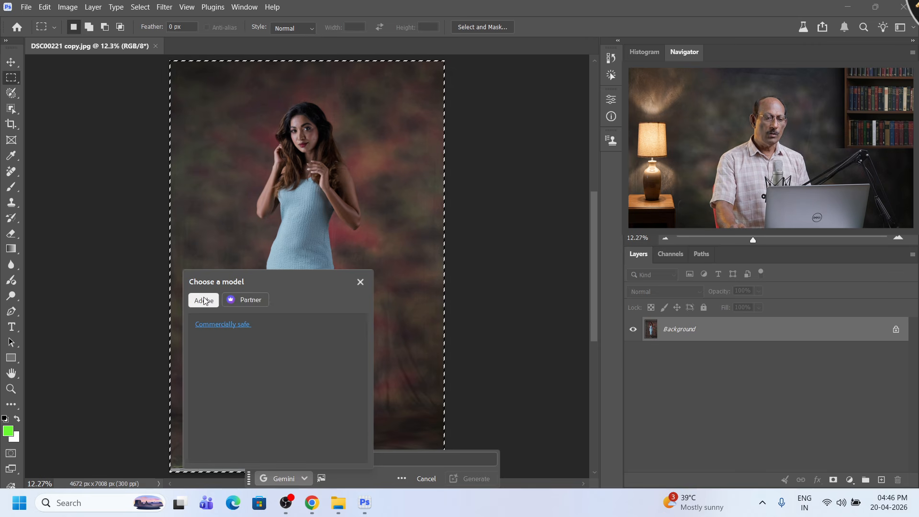
click(256, 301)
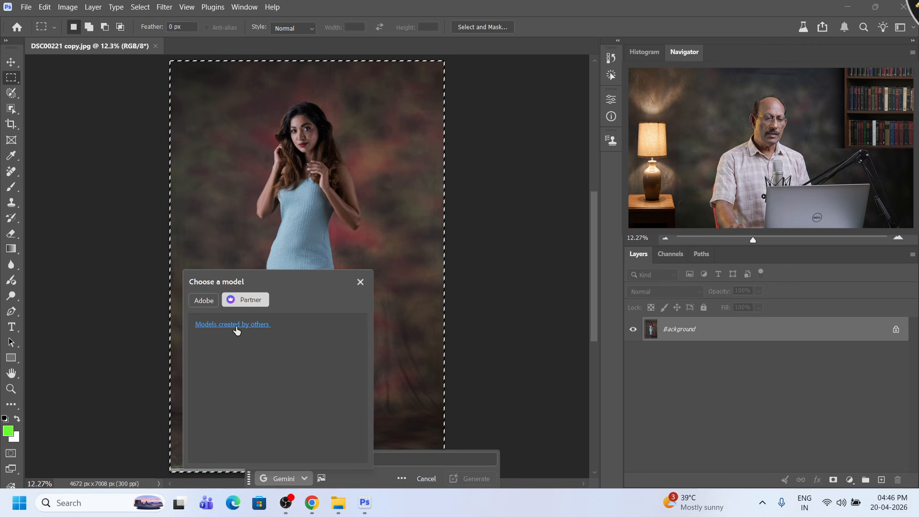
click(205, 303)
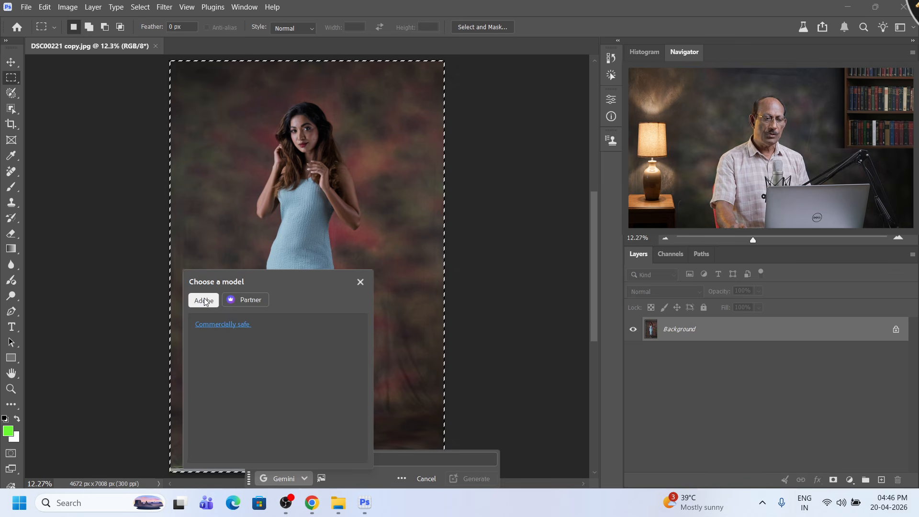
click(259, 302)
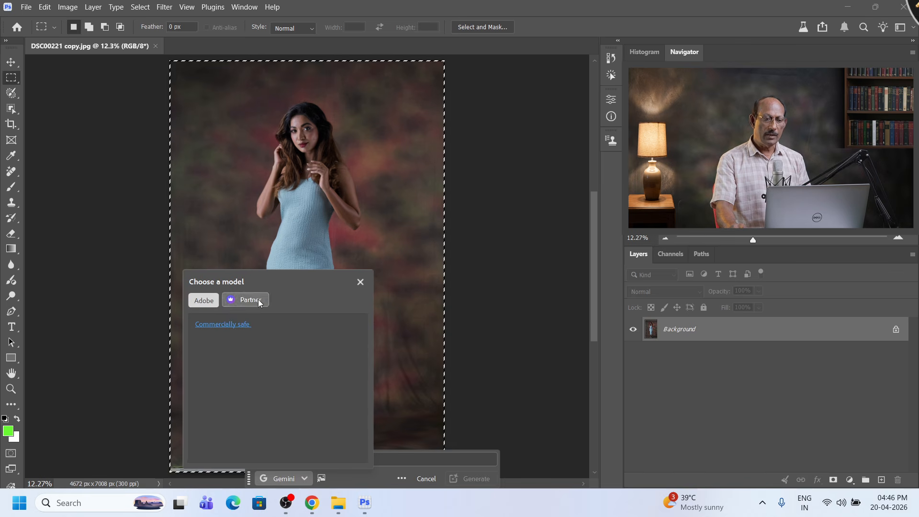
click(206, 304)
click(505, 271)
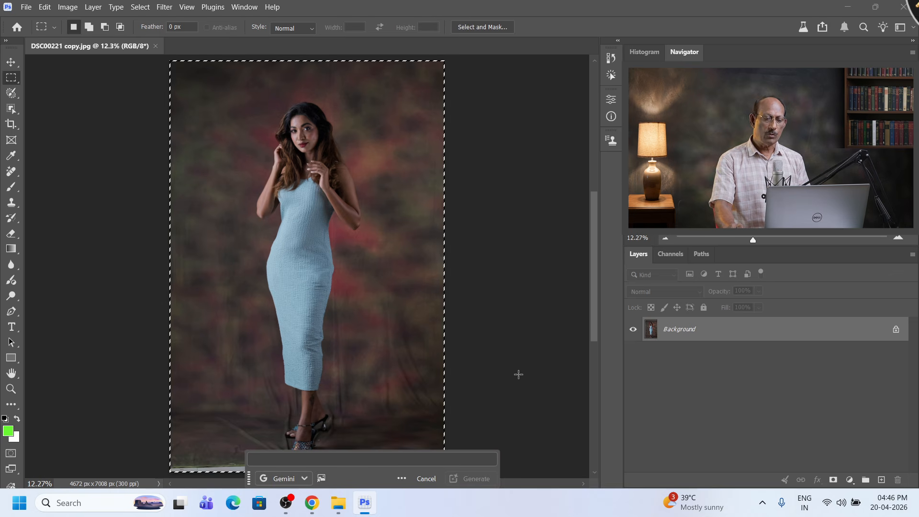
- Add the pink handbag, pink shoes, pink hat and pink dress images from Downloads as reference images for the fill
click(322, 478)
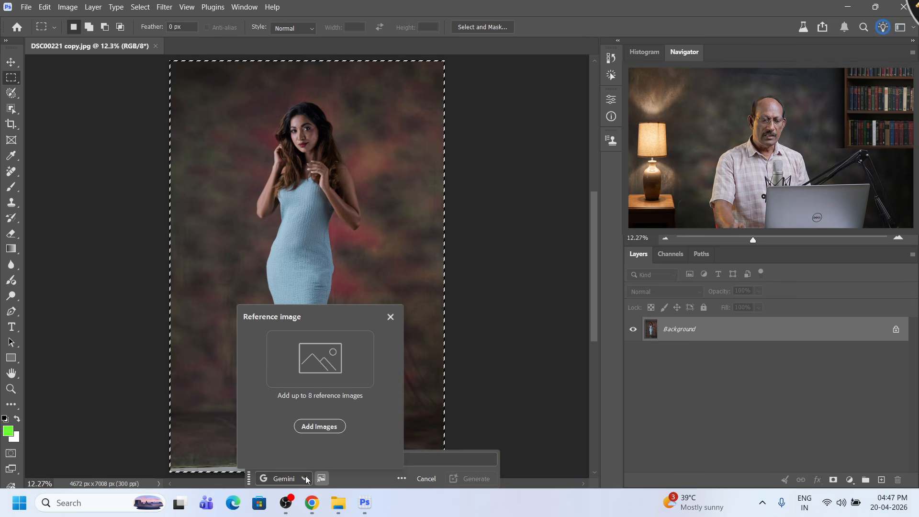
click(322, 428)
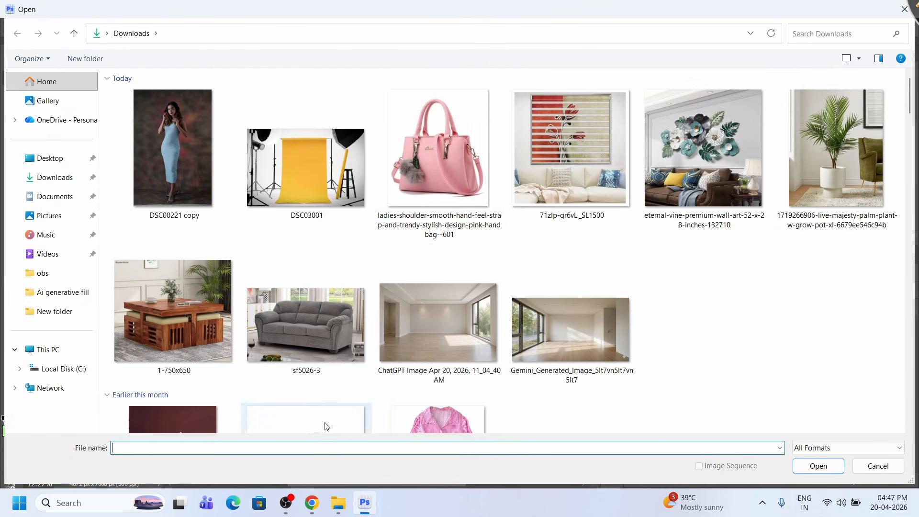
click(451, 182)
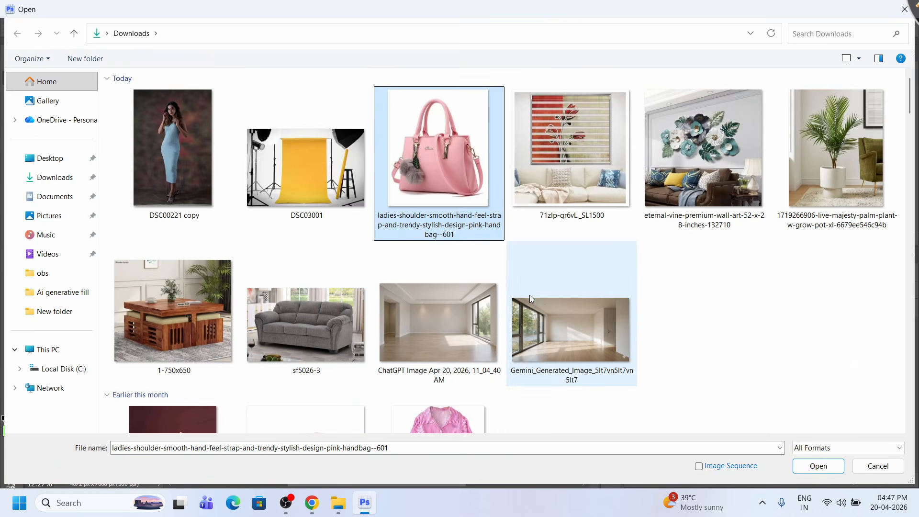
scroll(530, 295, down, 5)
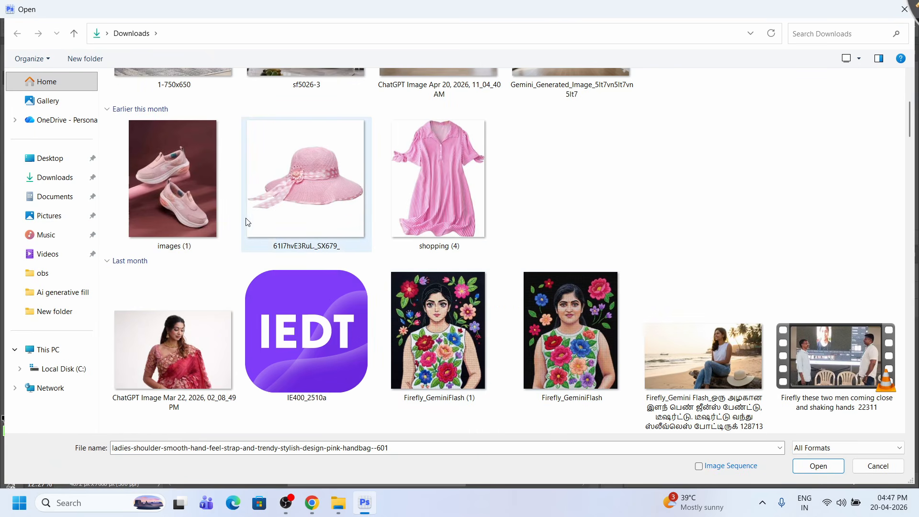
ctrl+click(177, 185)
ctrl+click(337, 189)
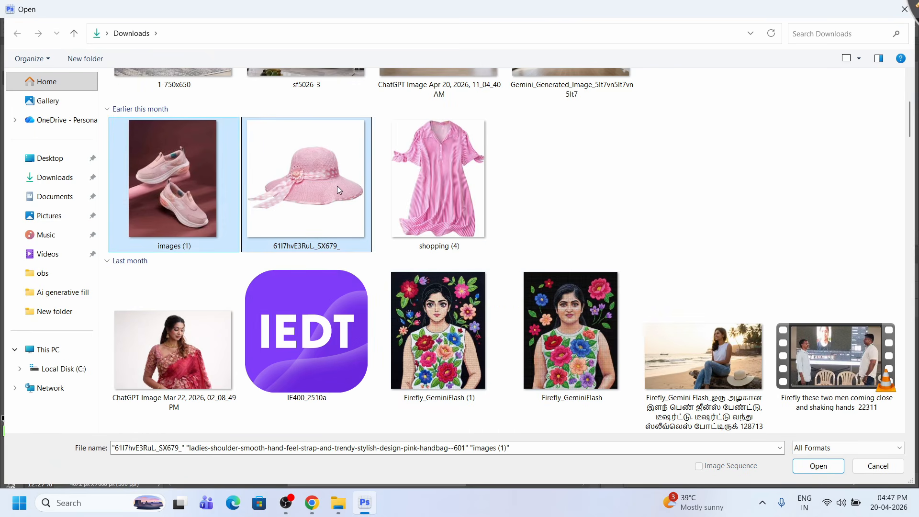
ctrl+click(447, 195)
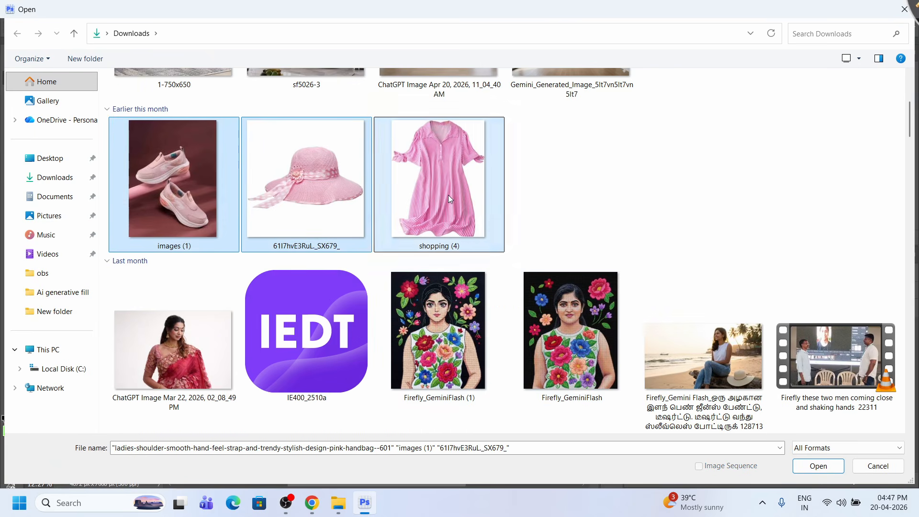
click(819, 466)
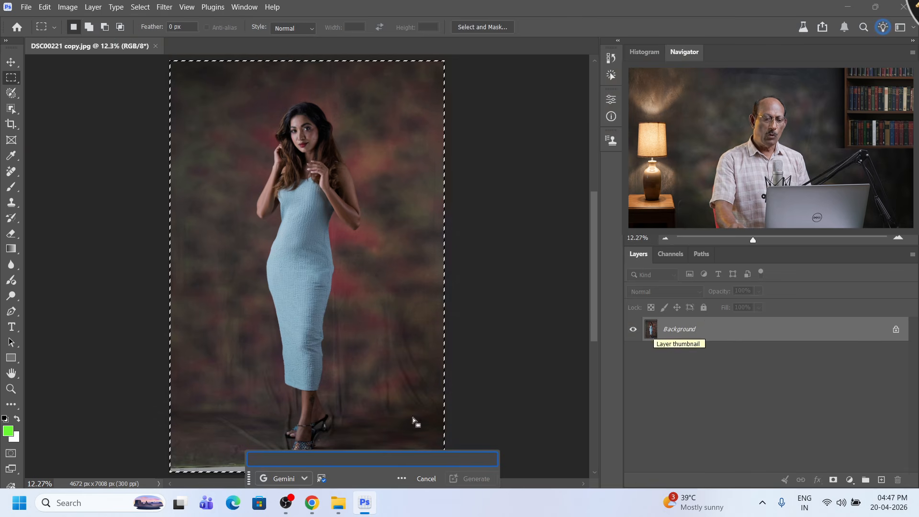
click(321, 479)
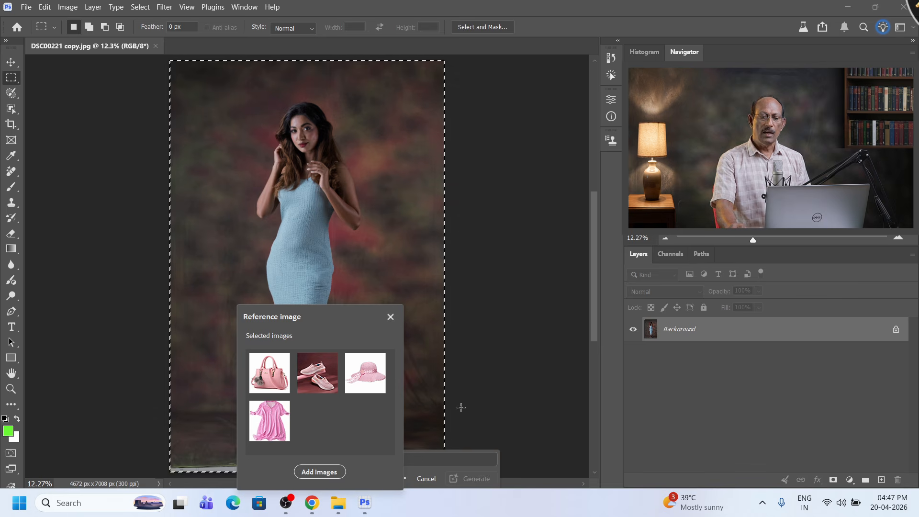
click(390, 318)
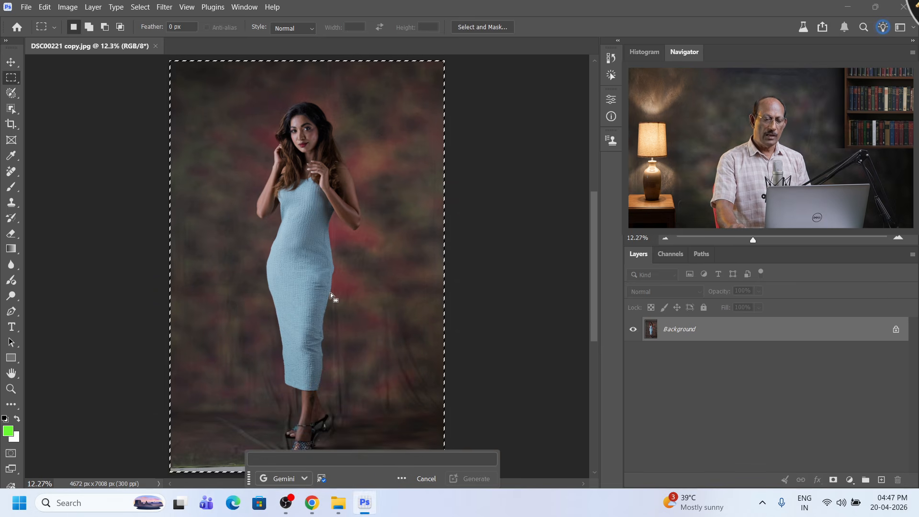
- Generate the fill with the prompt "this women wearing withthese outfit , wihtout changing the pose and face."
click(293, 459)
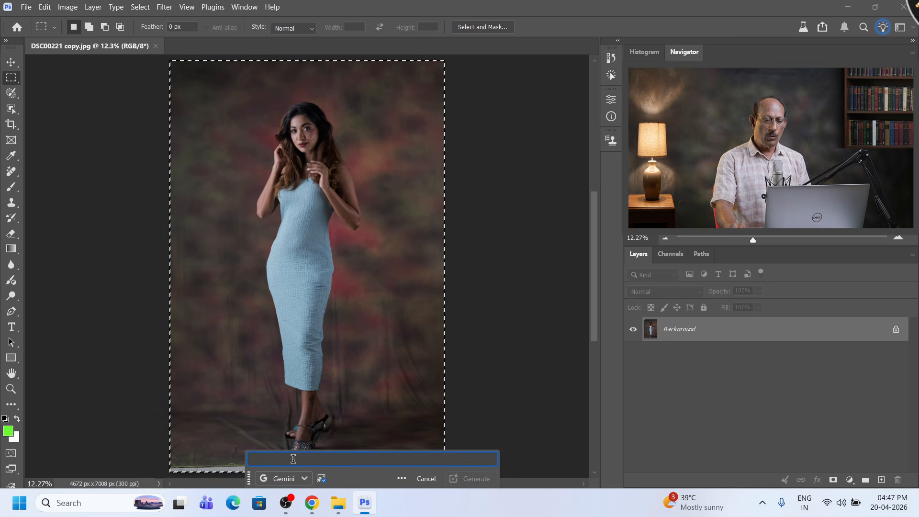
text(th)
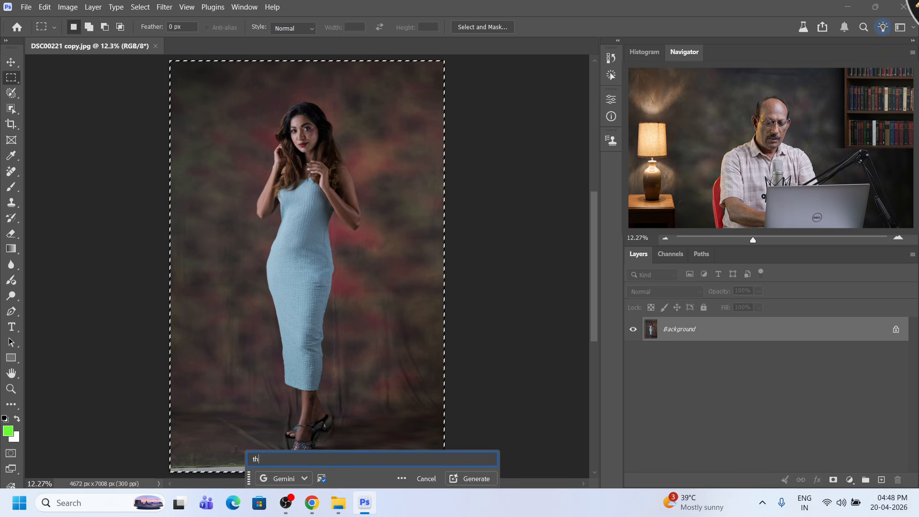
text(is women withthese outfit)
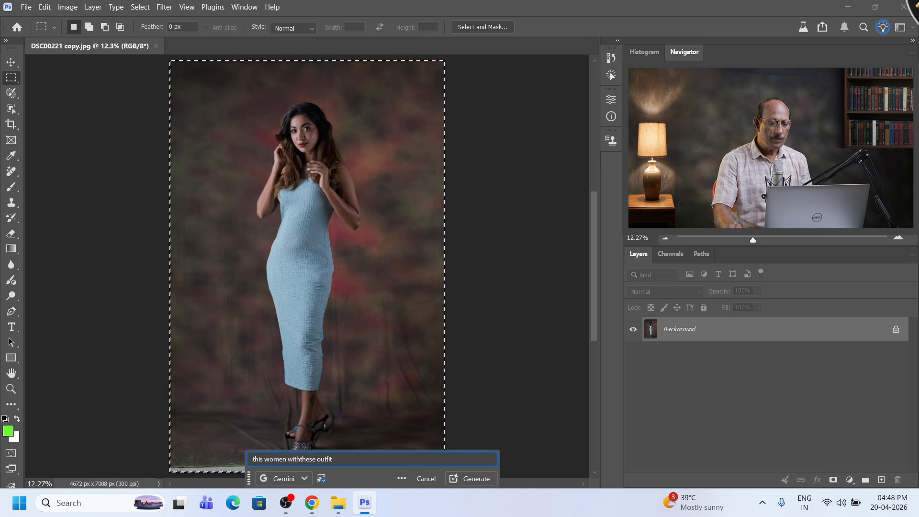
click(287, 460)
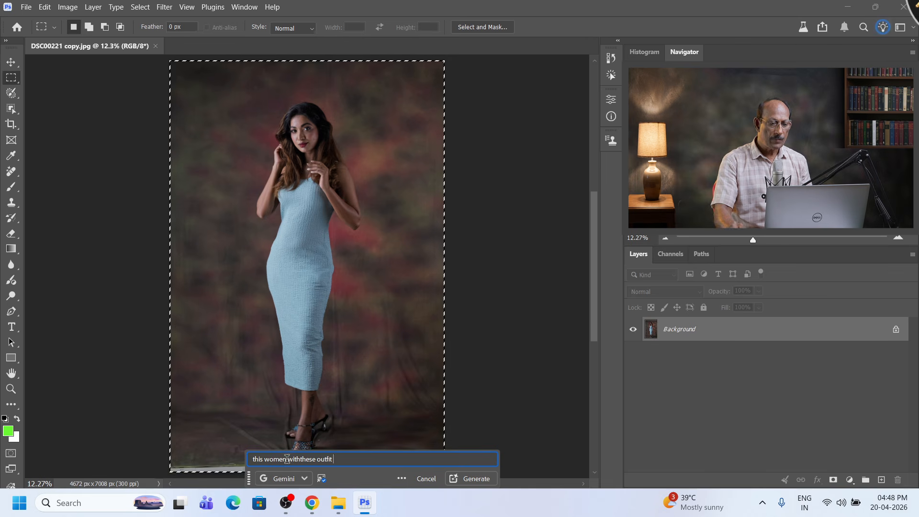
text(wearing)
key(End)
text(,)
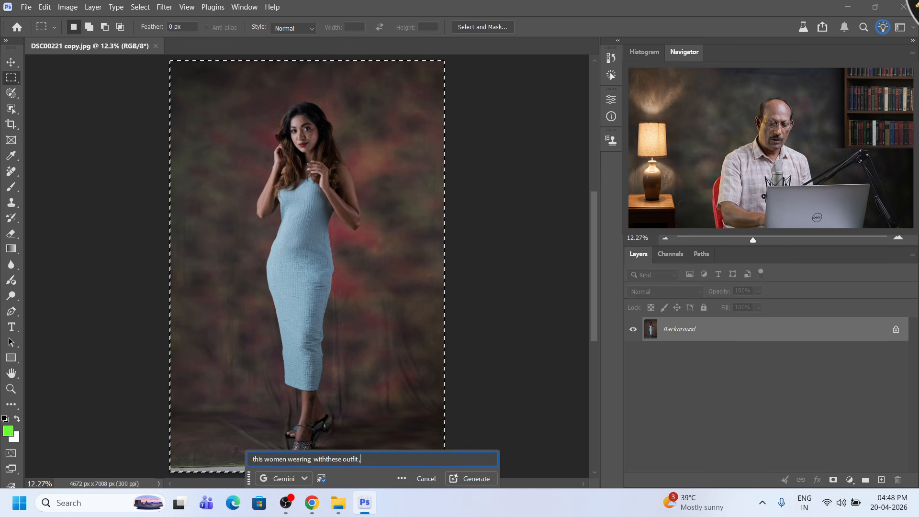
text( wihtout changing the pose and face.)
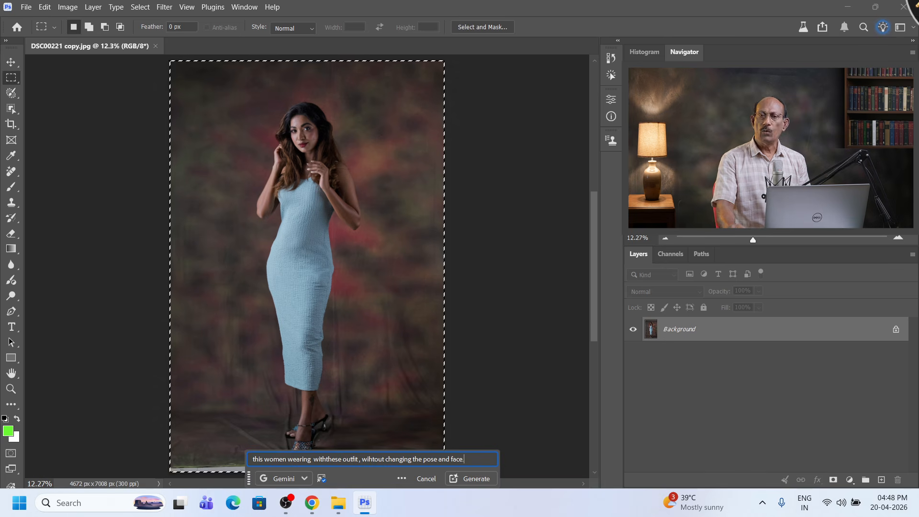
click(475, 480)
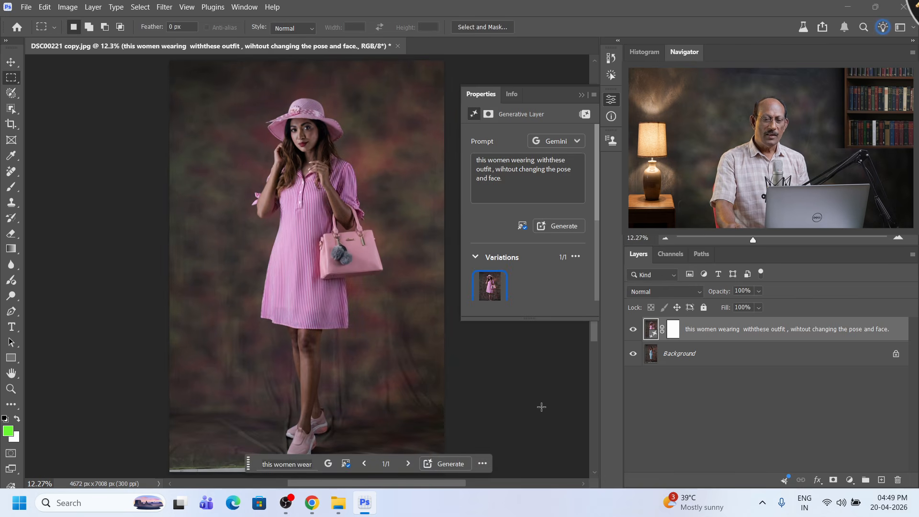
- Compare the generated outfit with the original photo by repeatedly hiding and showing the generative layer
click(633, 330)
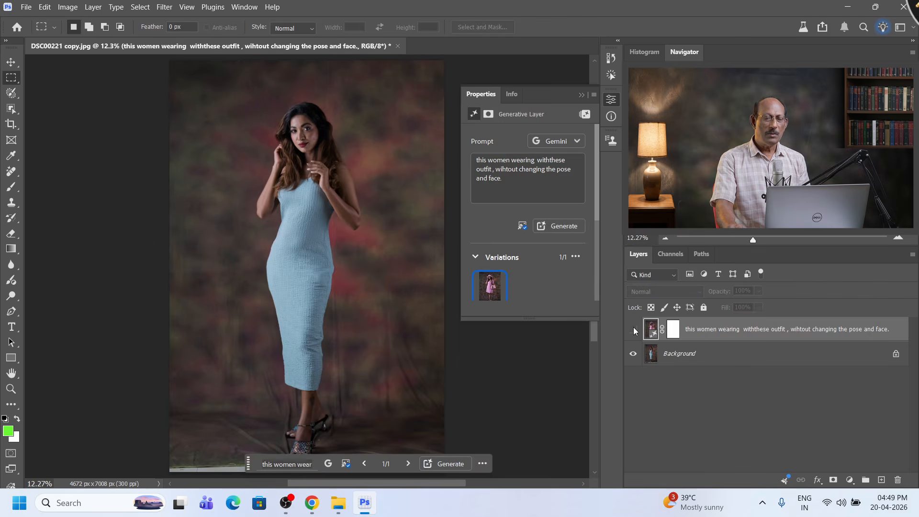
click(634, 329)
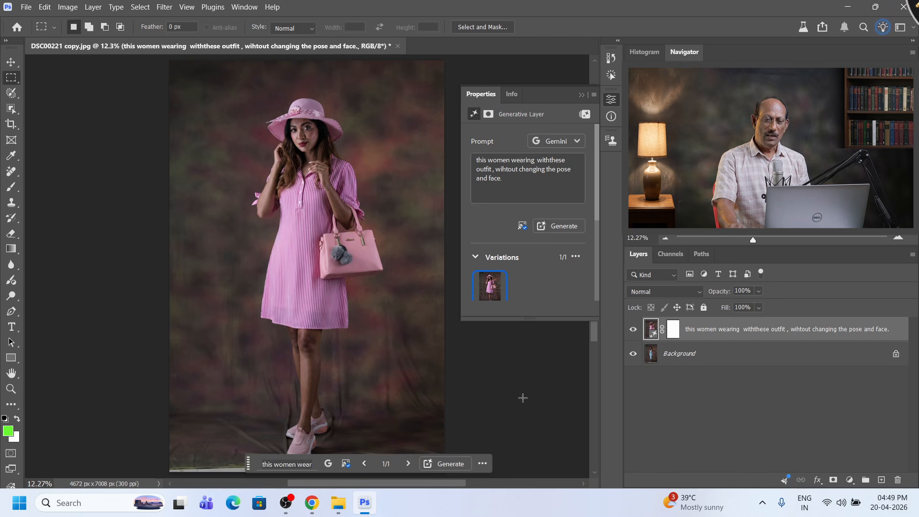
click(634, 330)
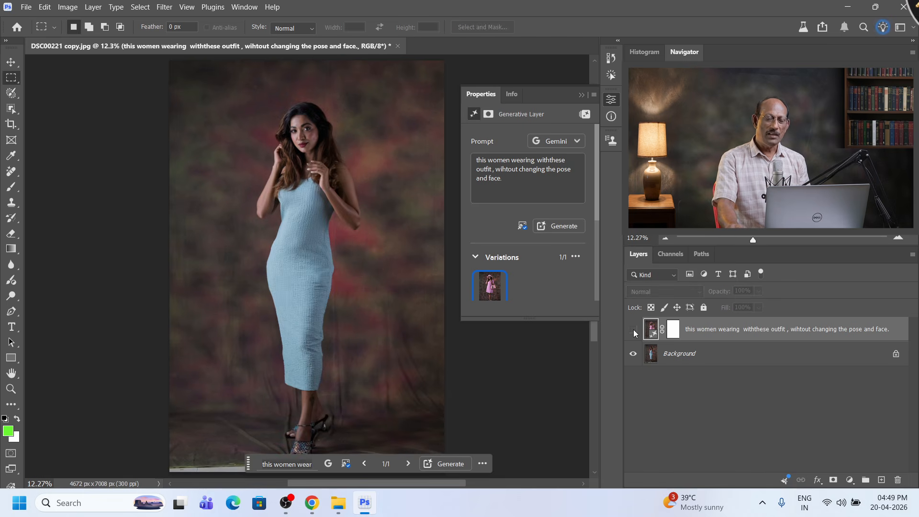
click(633, 330)
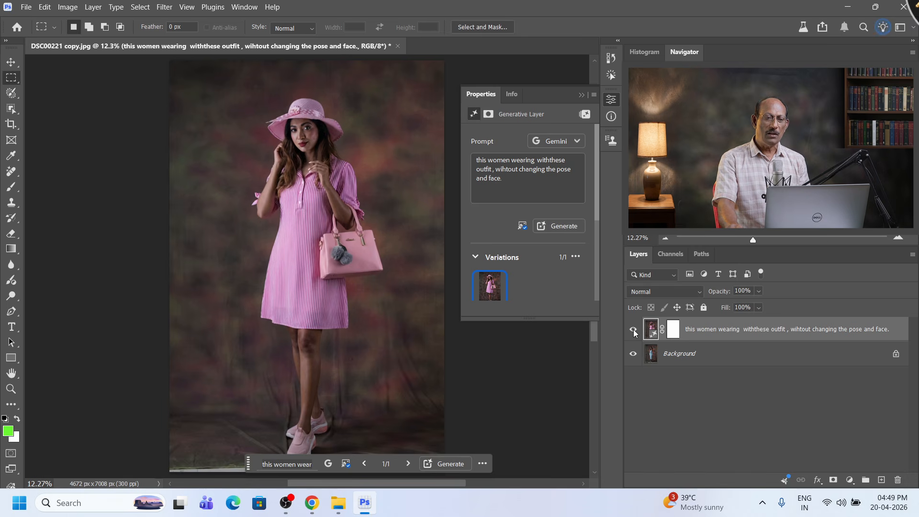
click(633, 330)
click(633, 329)
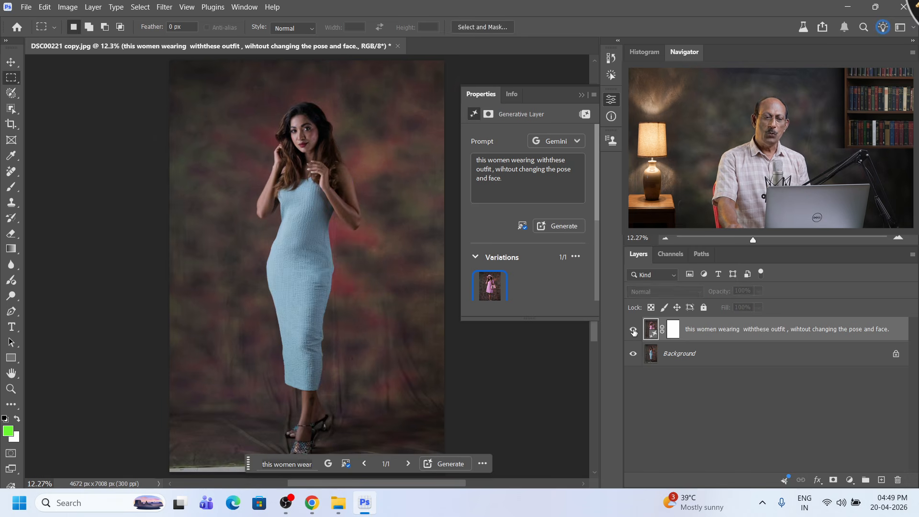
click(633, 330)
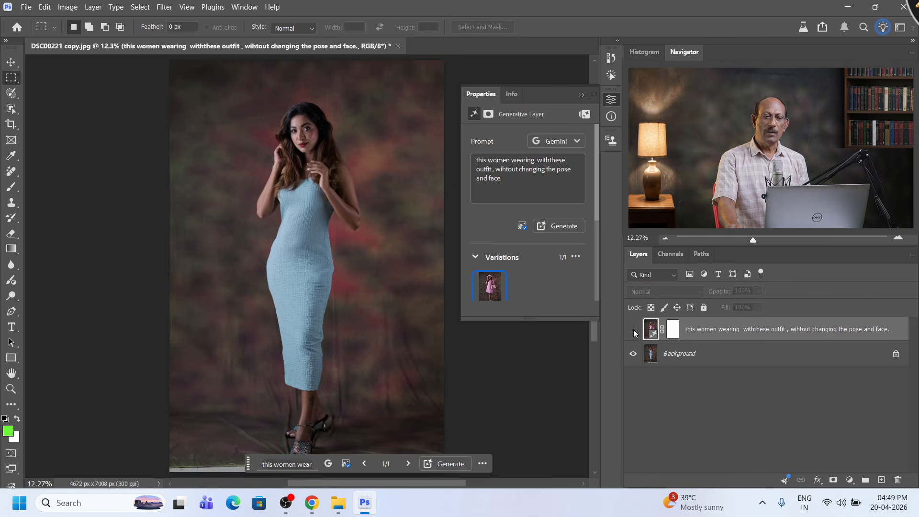
click(634, 329)
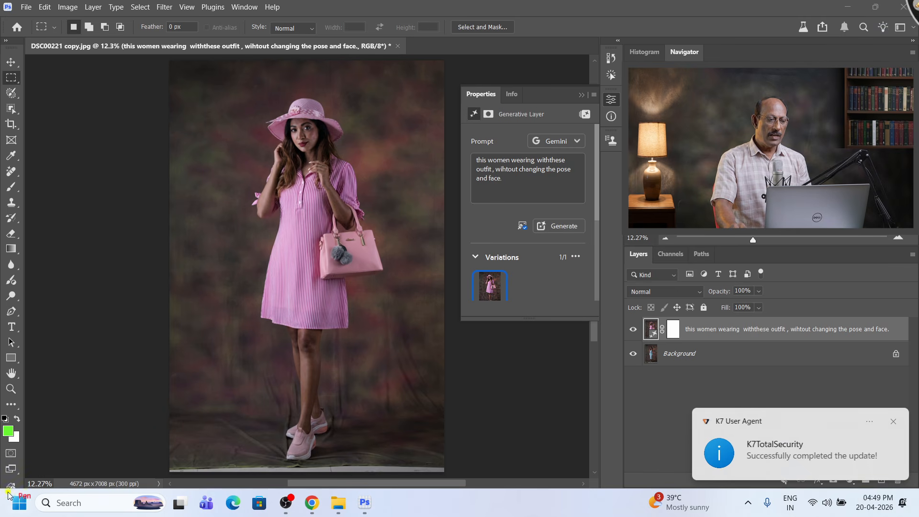
mouse_move(4, 478)
mouse_down()
mouse_move(46, 477)
mouse_move(41, 492)
mouse_move(4, 484)
mouse_up()
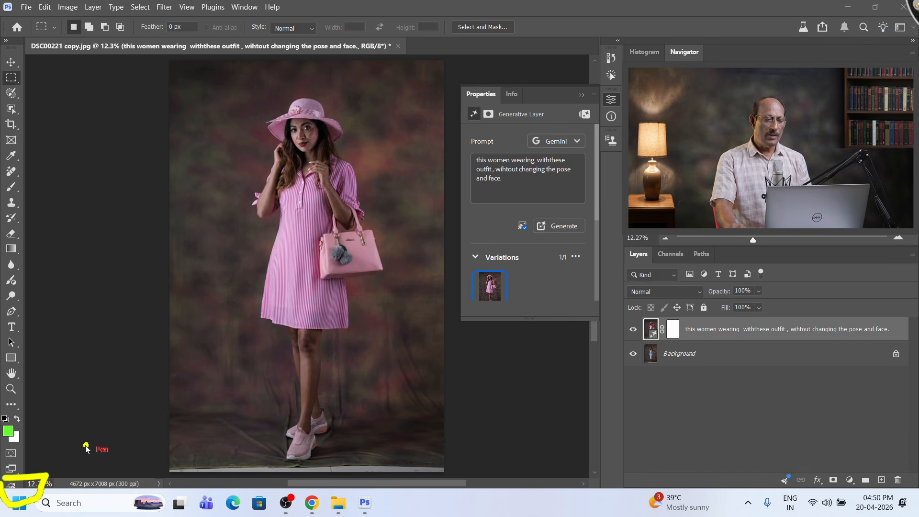
key(Escape)
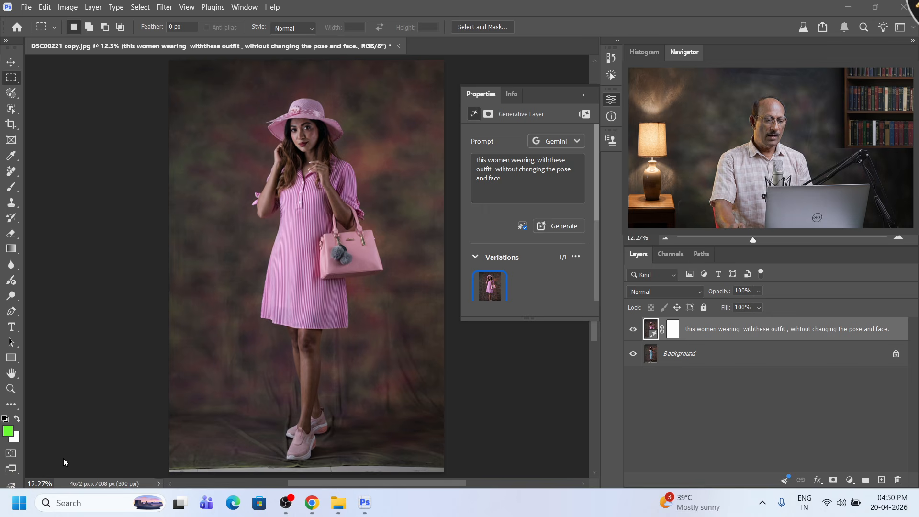
- Search the free Adobe Stock images for "portrait background" and browse the results
right_click(11, 485)
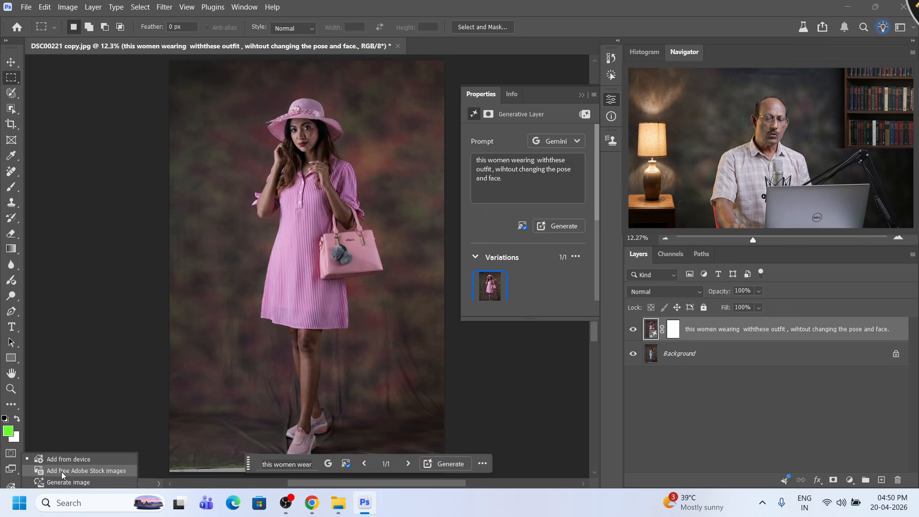
click(61, 473)
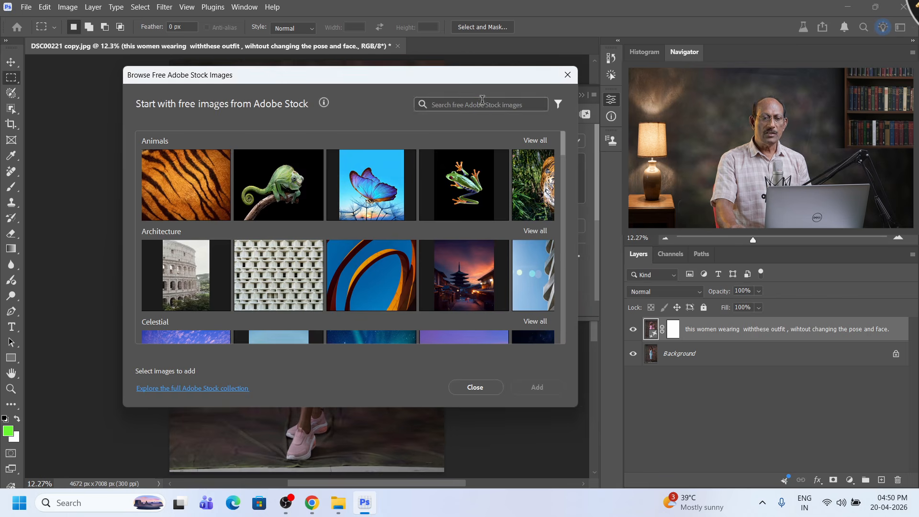
click(482, 104)
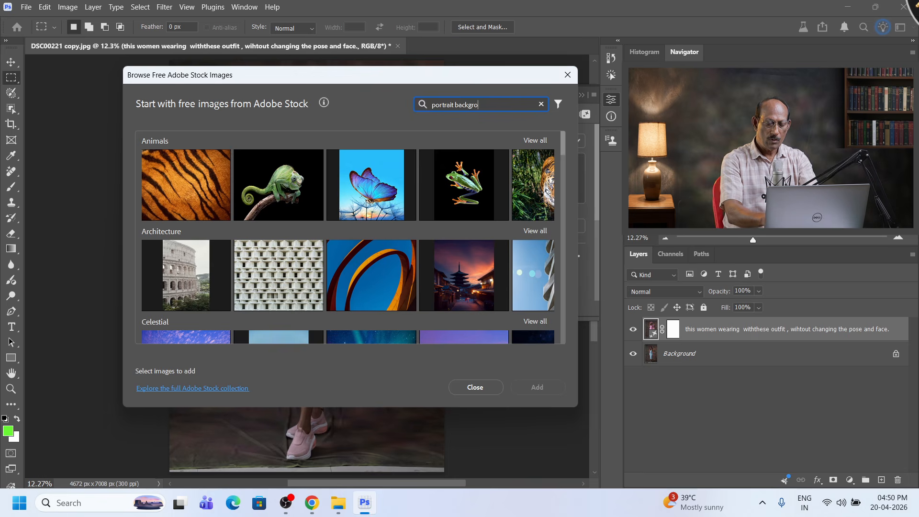
key(Return)
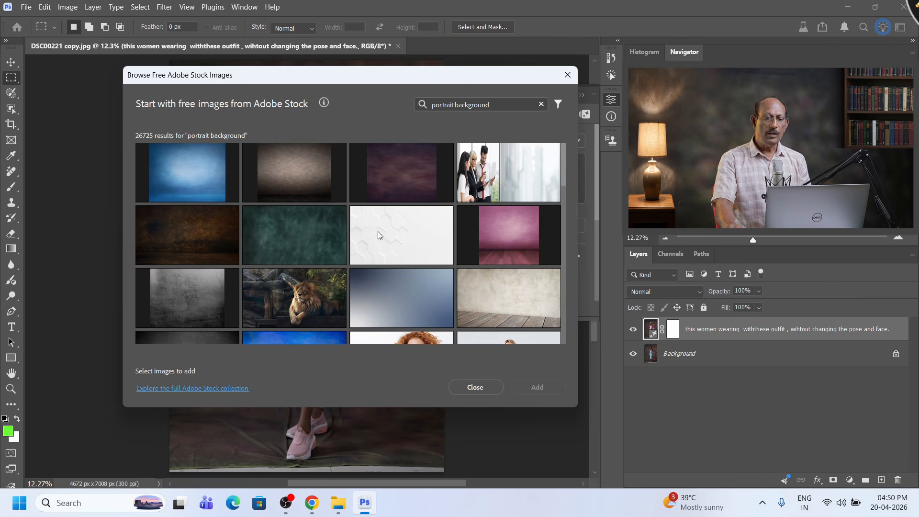
scroll(407, 230, down, 1)
scroll(416, 230, down, 8)
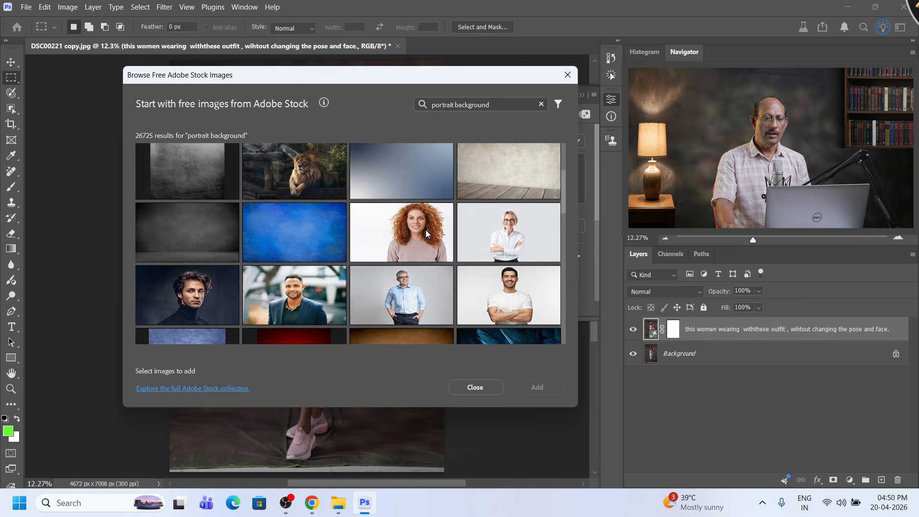
scroll(430, 228, down, 10)
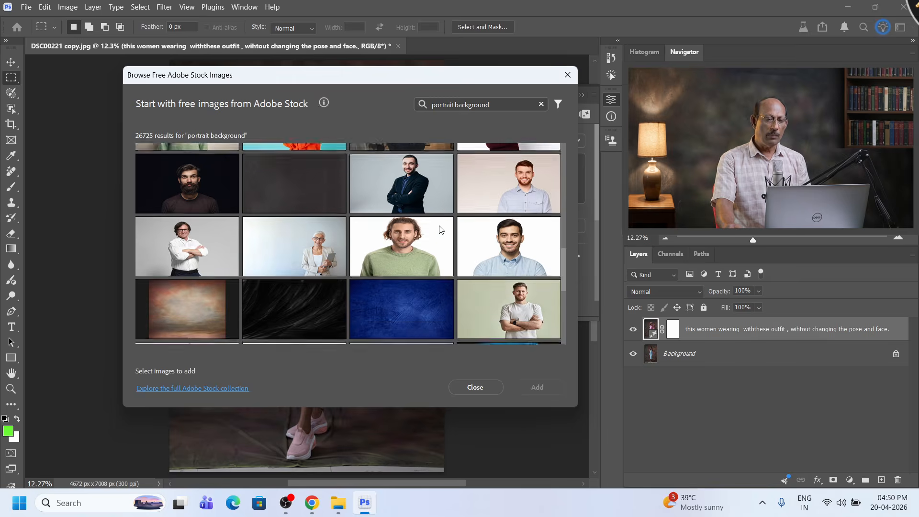
scroll(444, 219, down, 6)
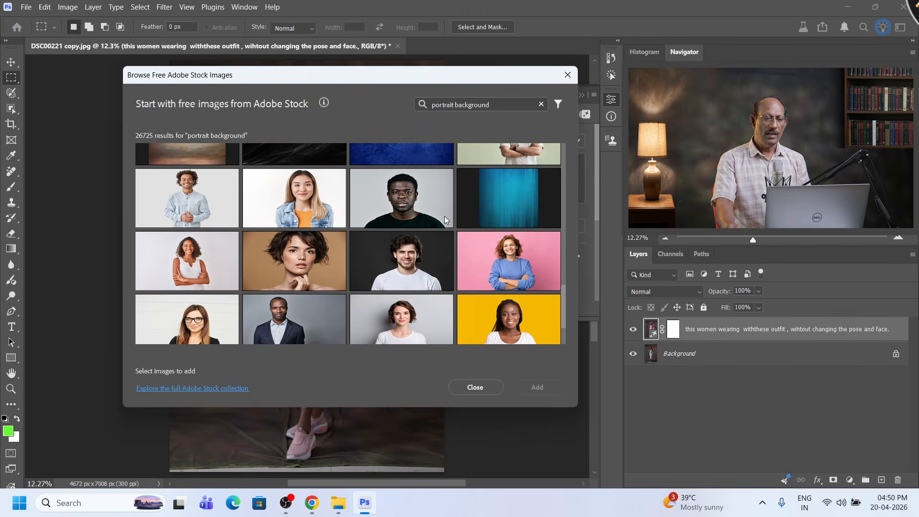
scroll(440, 205, up, 3)
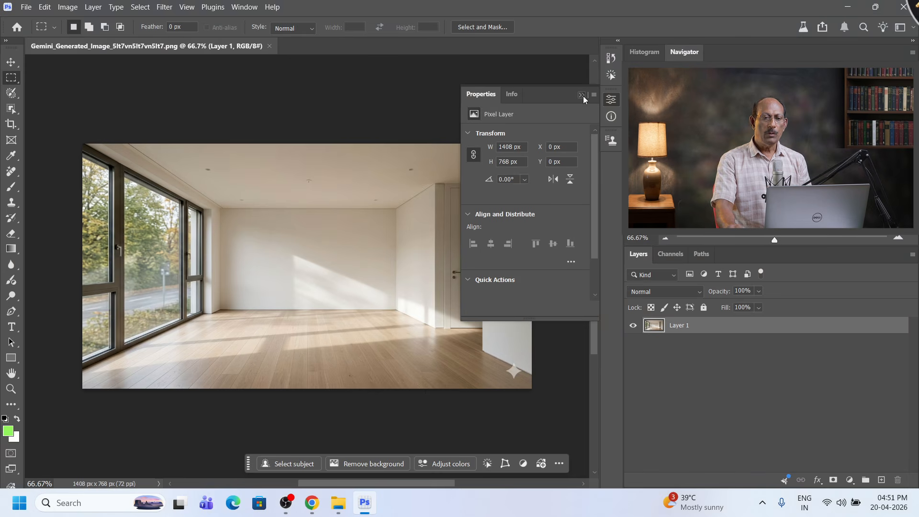
- View the grey sofa image sf5026-3 from Downloads, close the viewer and switch back to the empty room image in Photoshop
click(582, 95)
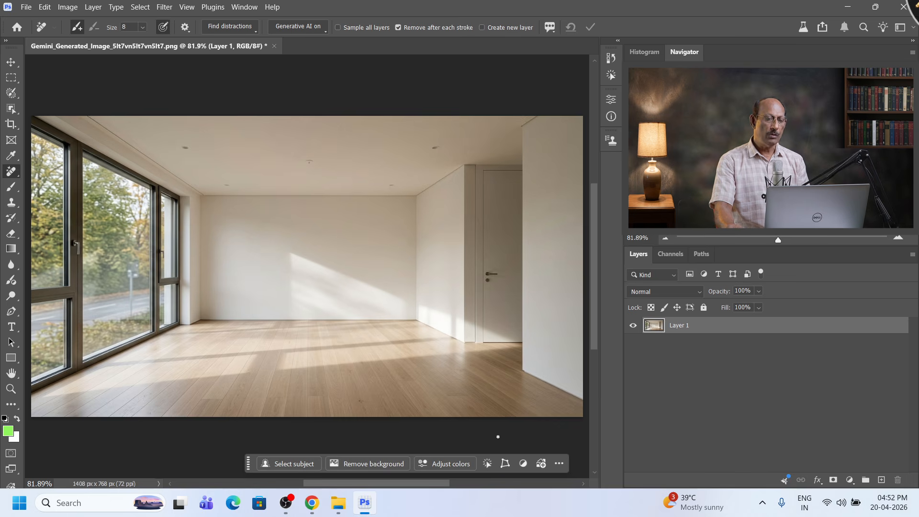
mouse_move(337, 508)
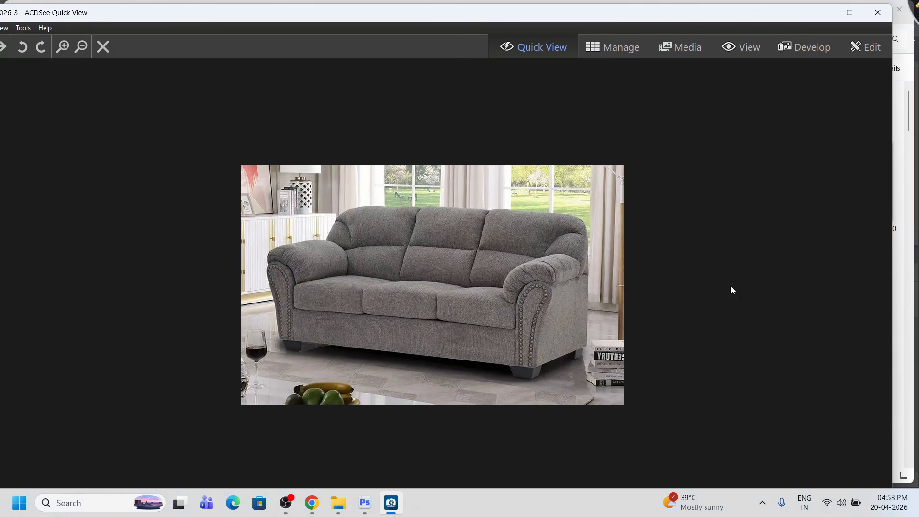
click(879, 13)
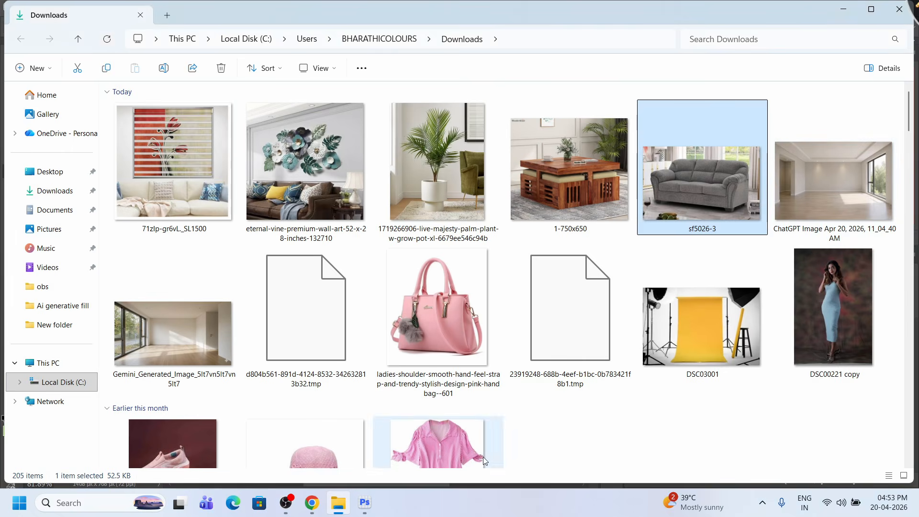
click(365, 502)
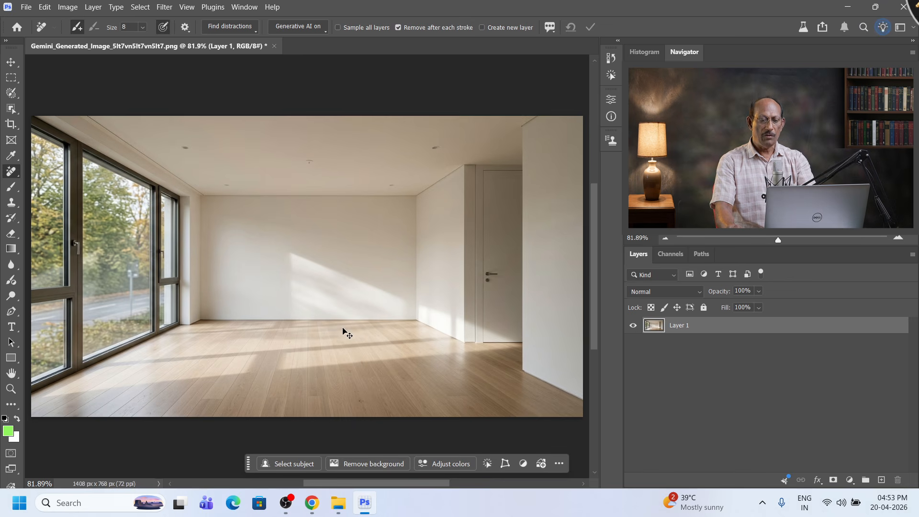
- Add the window blind, wall art, palm plant, wooden table and grey sofa images from Downloads as references for a Generative Fill of the whole room
key(ctrl+a)
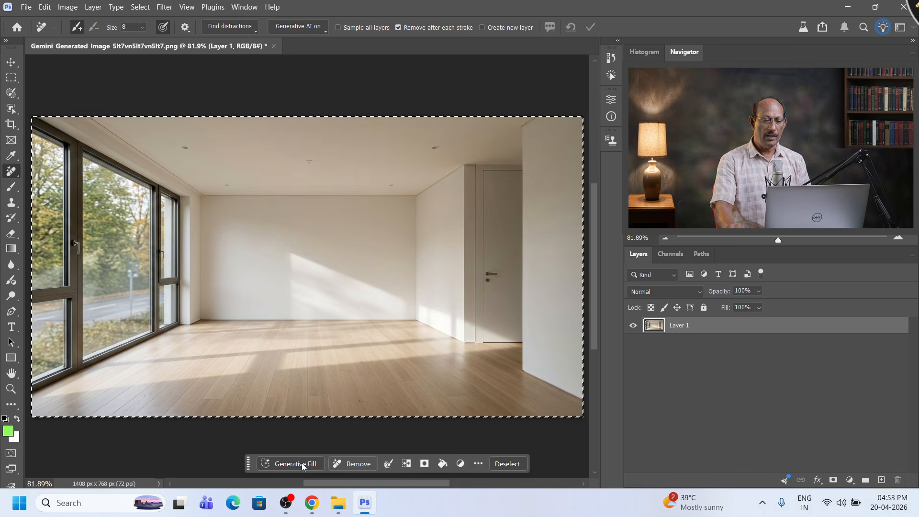
click(302, 463)
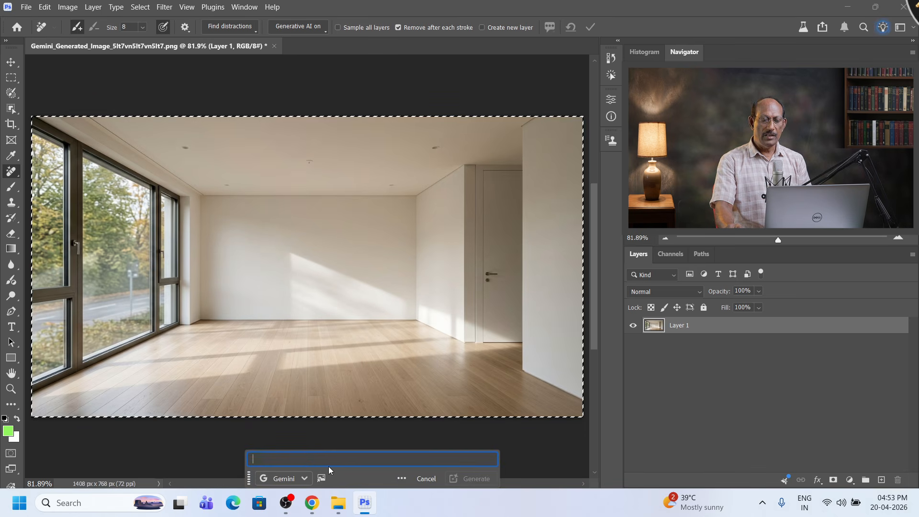
click(322, 479)
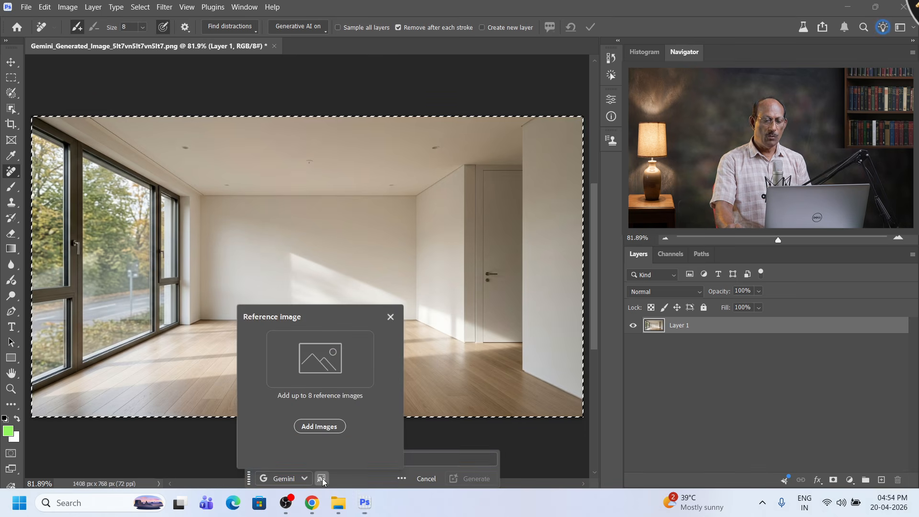
click(327, 429)
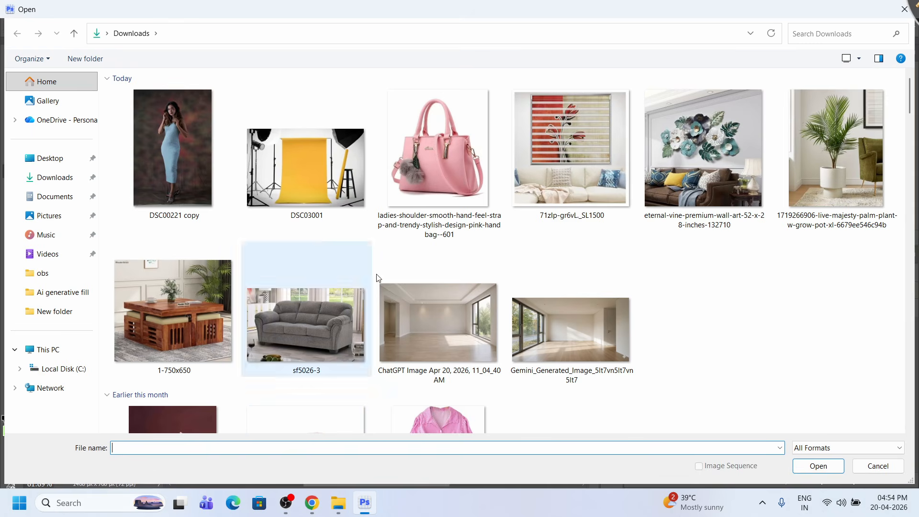
click(563, 175)
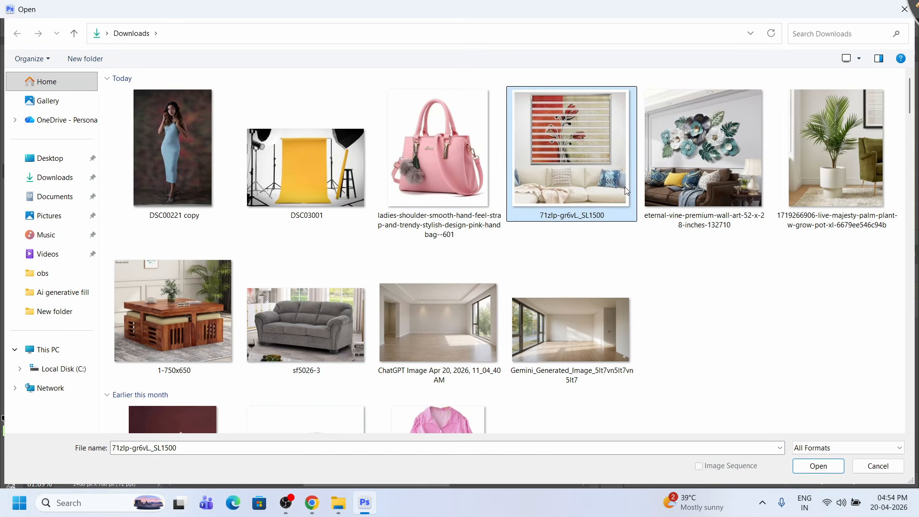
ctrl+click(716, 157)
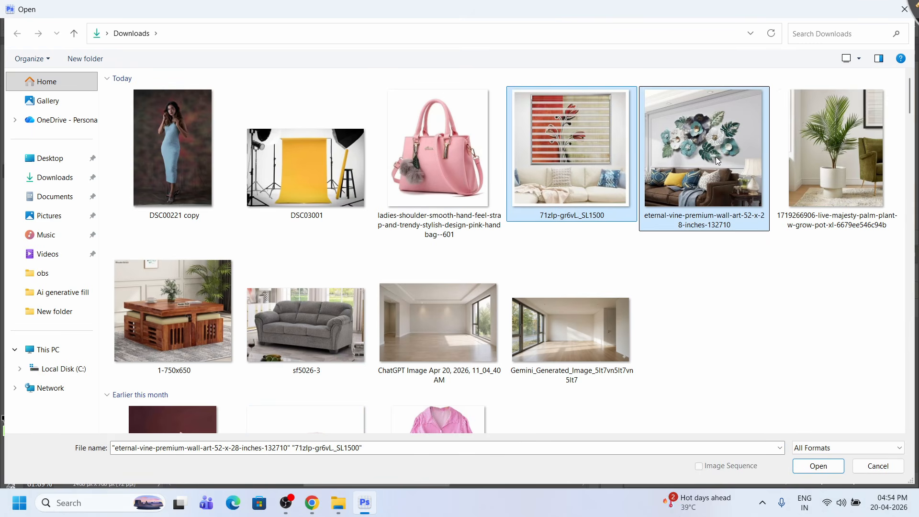
ctrl+click(849, 168)
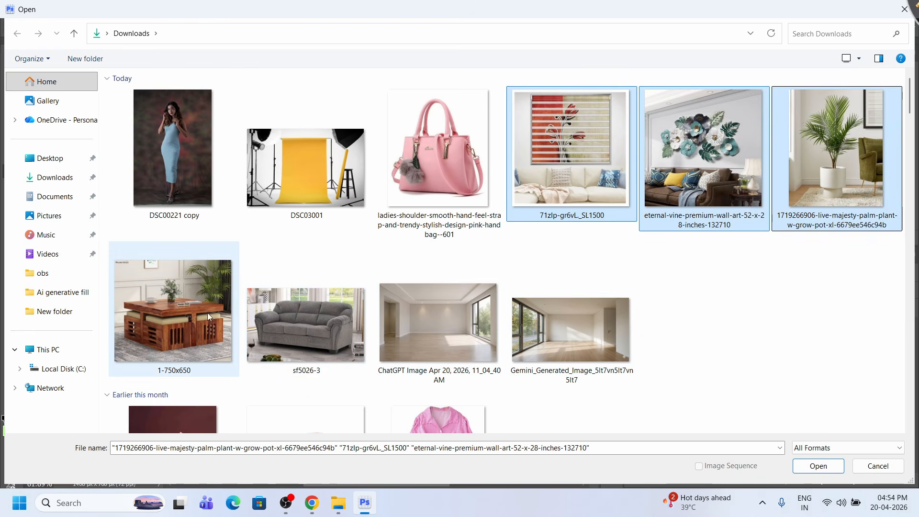
ctrl+click(153, 312)
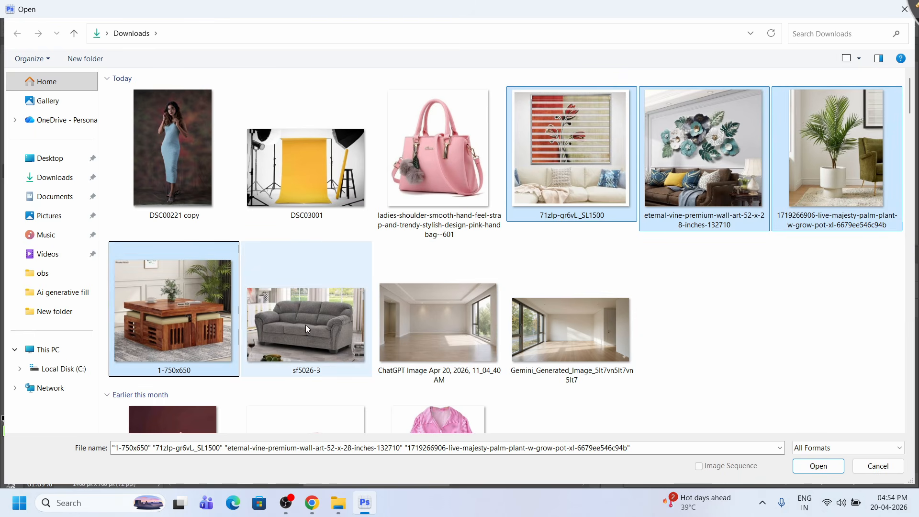
ctrl+click(306, 325)
click(819, 467)
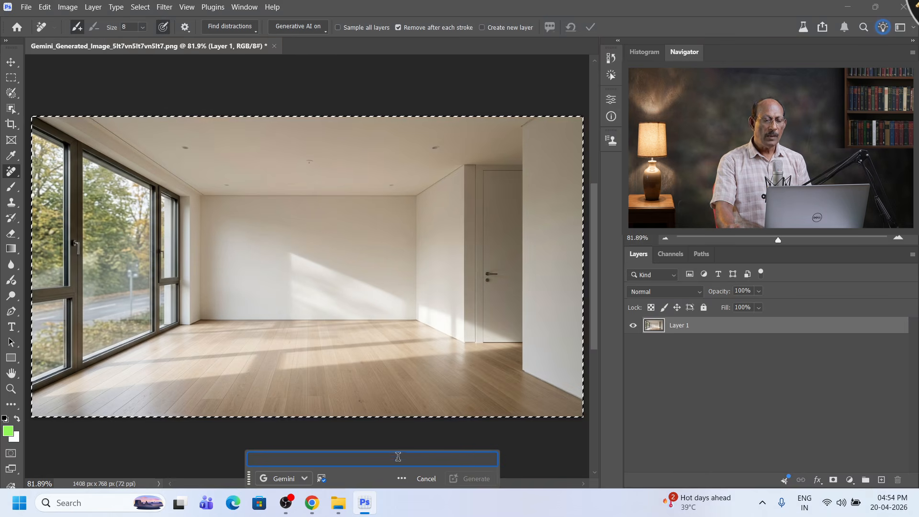
click(320, 478)
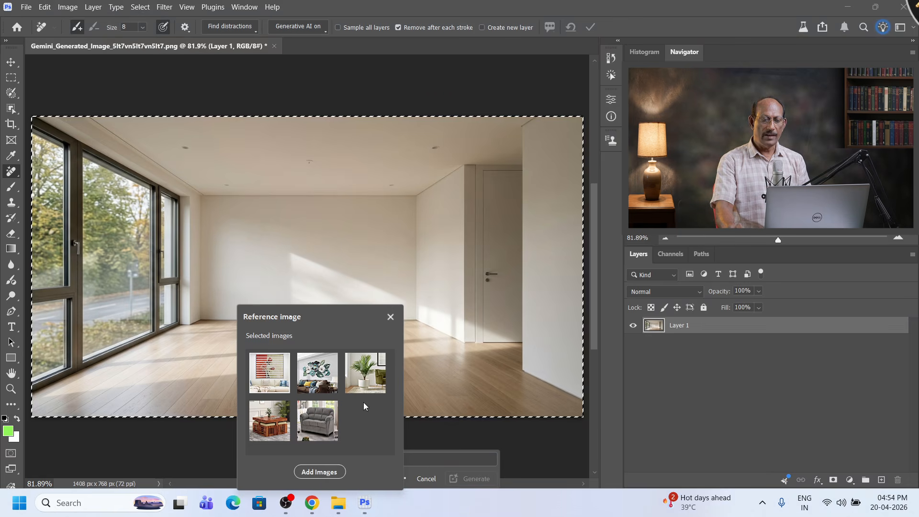
click(391, 317)
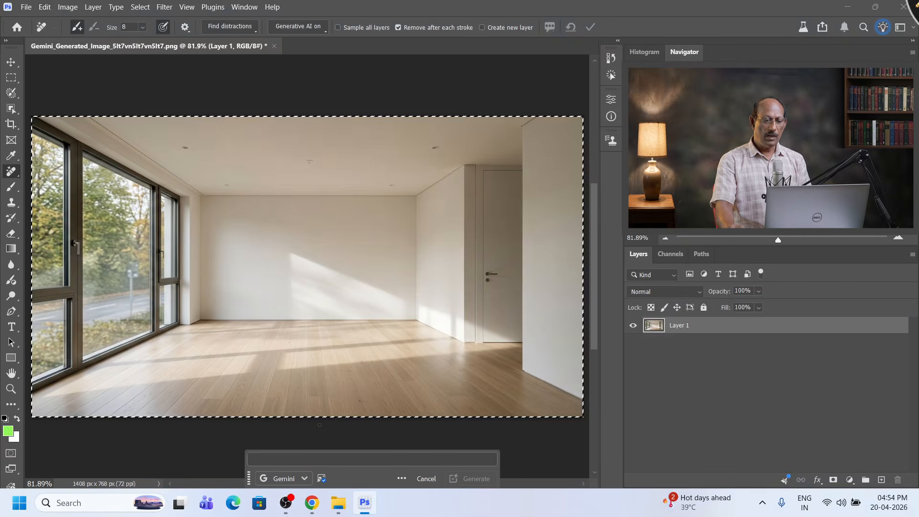
- Generate the fill with the prompt "position these inteior furniture in appropriate places" and uncover the full room image
click(288, 458)
text(position these inteior furniture in appropriate places)
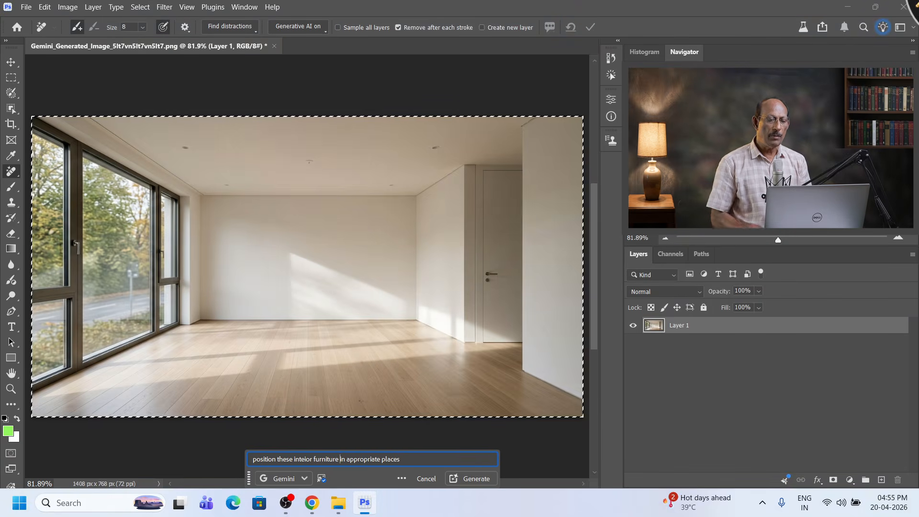
click(479, 477)
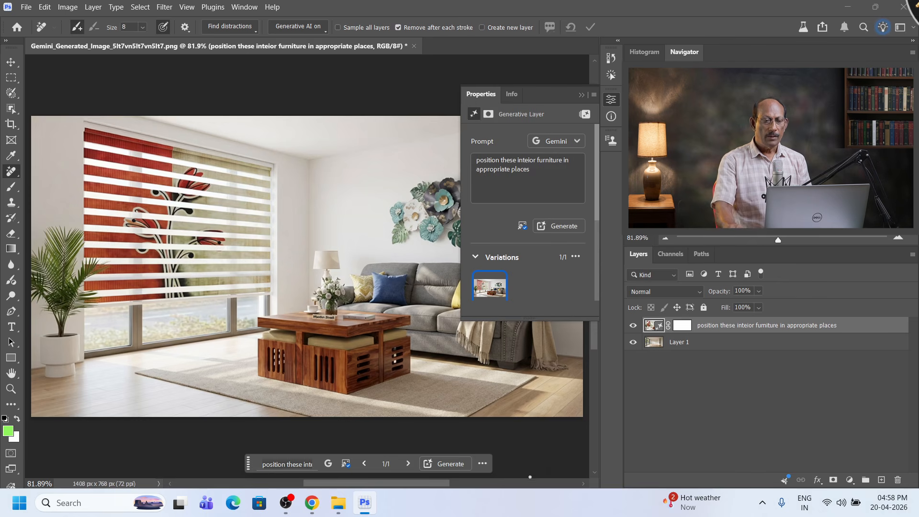
click(581, 94)
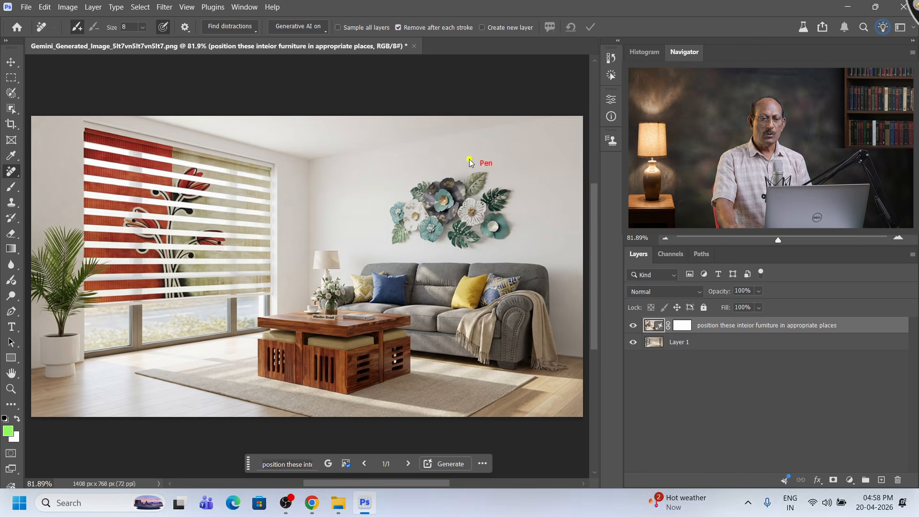
mouse_move(472, 158)
mouse_down()
mouse_move(396, 167)
mouse_move(364, 196)
mouse_move(444, 247)
mouse_up()
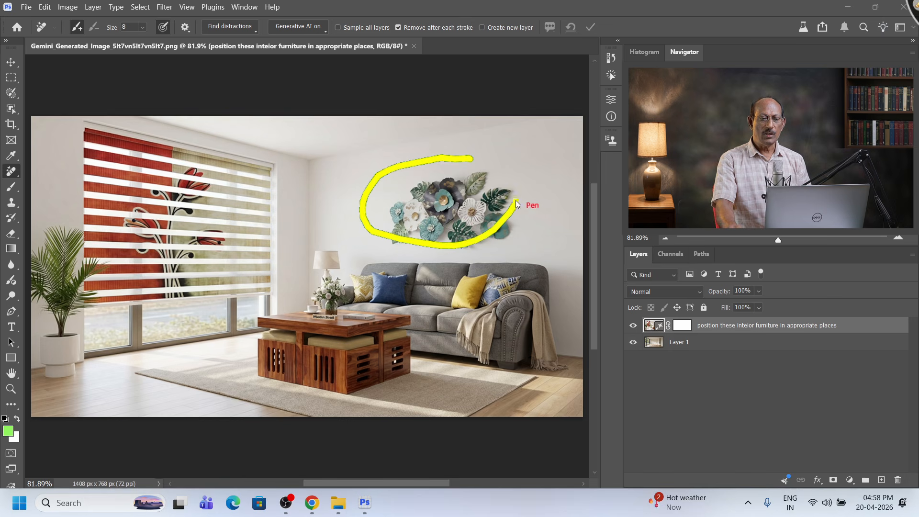
drag(516, 200, 492, 167)
mouse_move(550, 244)
mouse_down()
mouse_move(558, 351)
mouse_move(501, 377)
mouse_move(423, 336)
mouse_move(394, 292)
mouse_move(551, 246)
mouse_up()
mouse_move(306, 286)
mouse_down()
mouse_move(246, 321)
mouse_move(284, 374)
mouse_move(399, 399)
mouse_move(441, 322)
mouse_up()
mouse_move(92, 310)
mouse_down()
mouse_move(106, 264)
mouse_move(60, 230)
mouse_move(13, 257)
mouse_move(14, 377)
mouse_move(105, 405)
mouse_up()
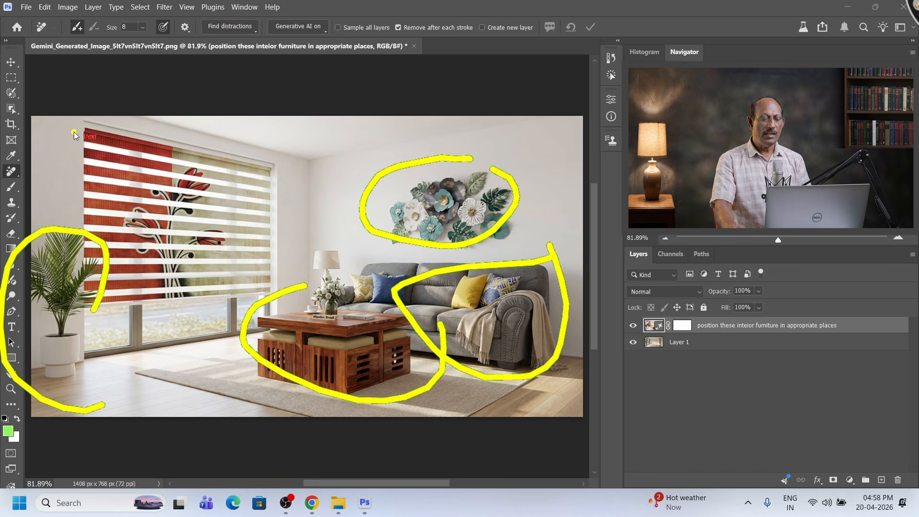
mouse_move(74, 131)
mouse_down()
mouse_move(324, 155)
mouse_move(294, 304)
mouse_move(260, 329)
mouse_move(91, 265)
mouse_up()
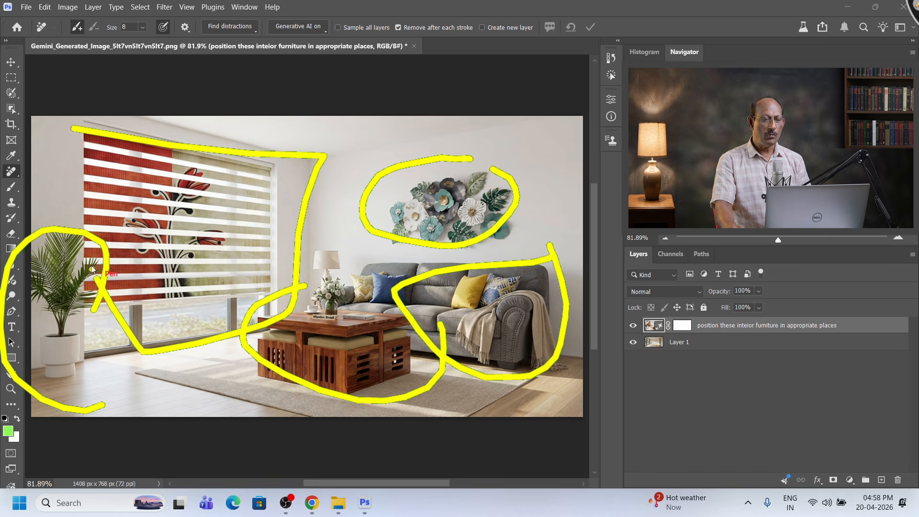
drag(69, 210, 81, 234)
click(351, 385)
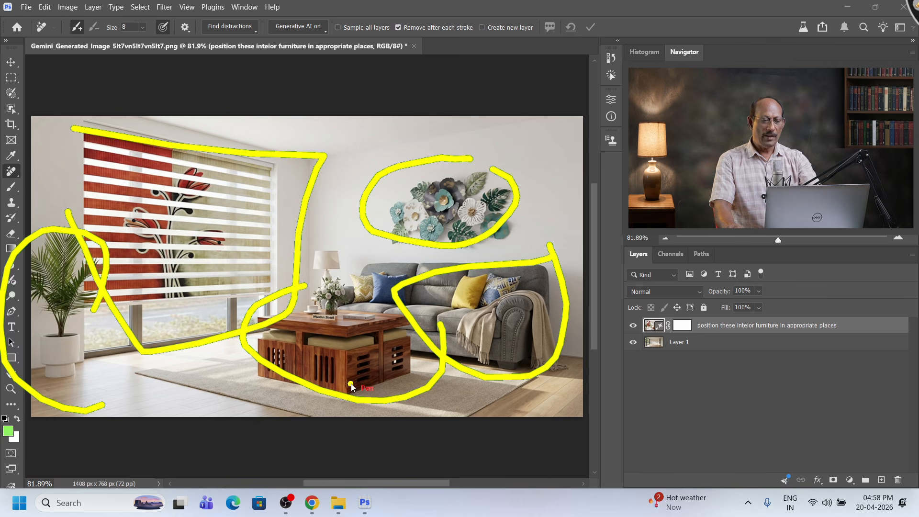
key(Escape)
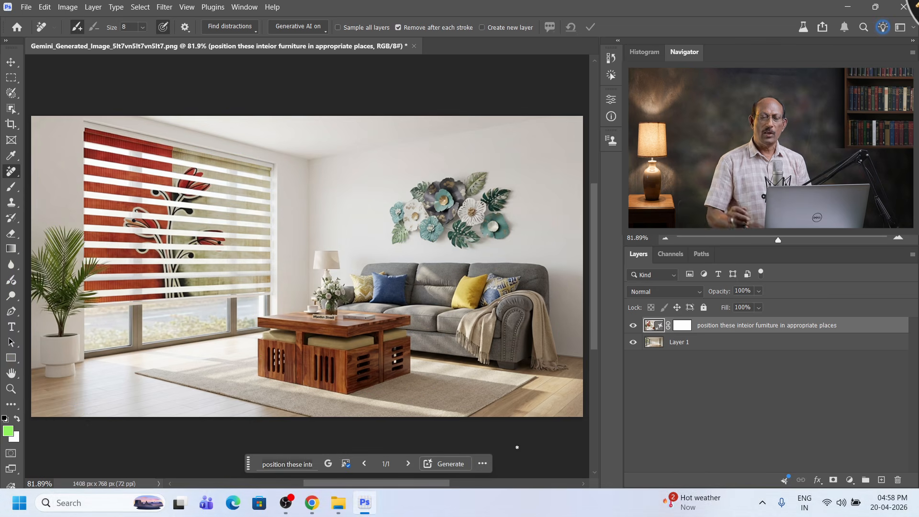